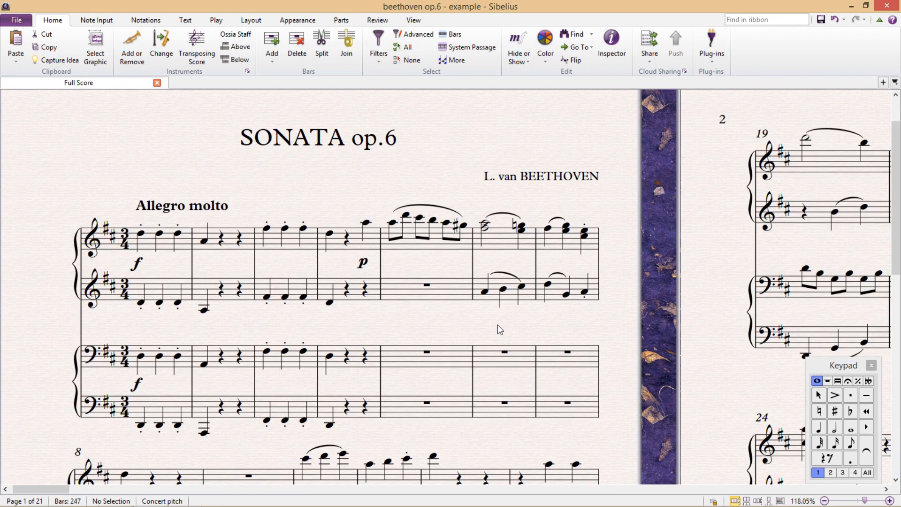
Show the Ideas panel and review the Ideas preferences without changing them.
left_click(413, 20)
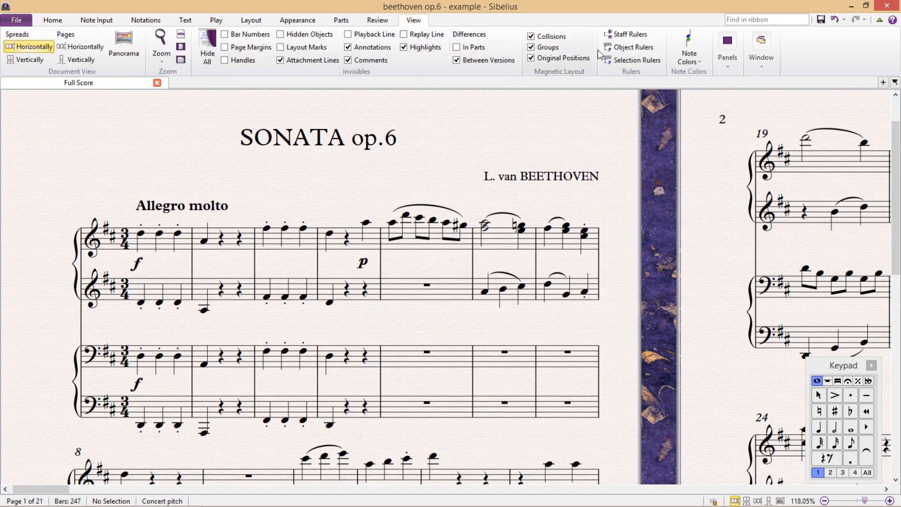
left_click(729, 66)
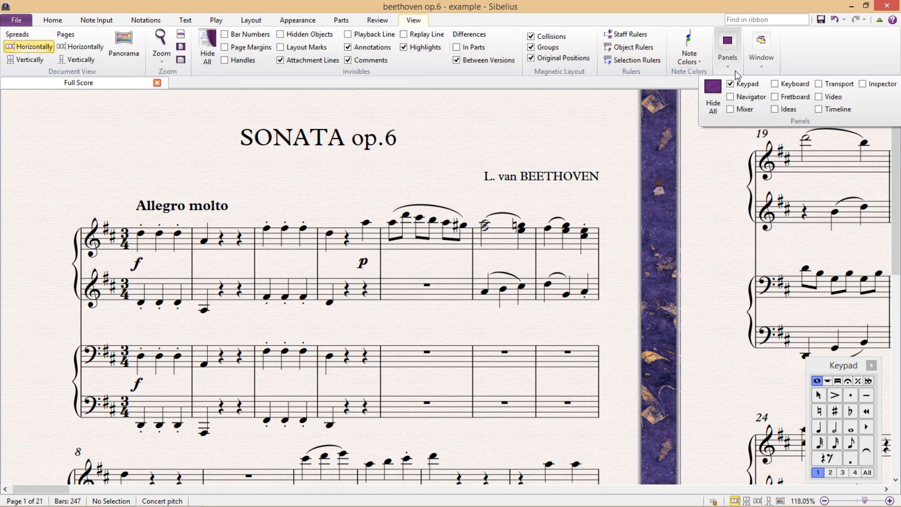
left_click(776, 109)
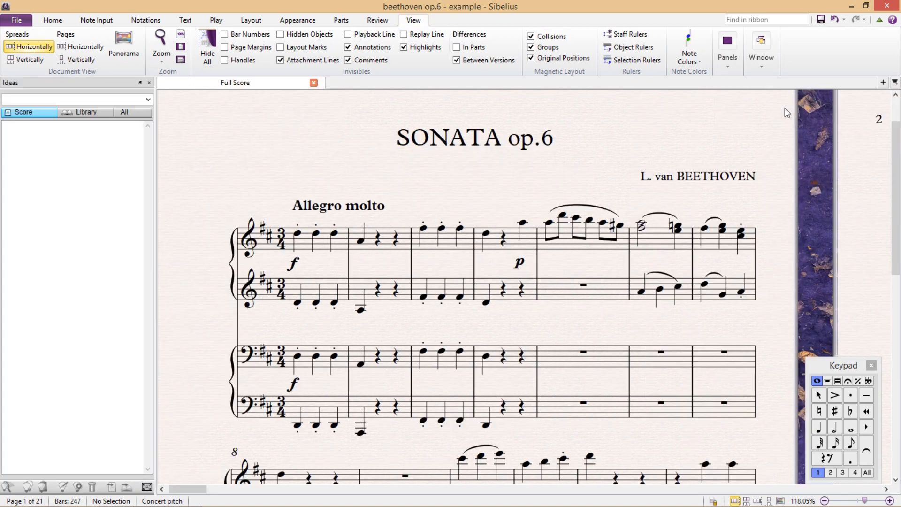
left_click(149, 83)
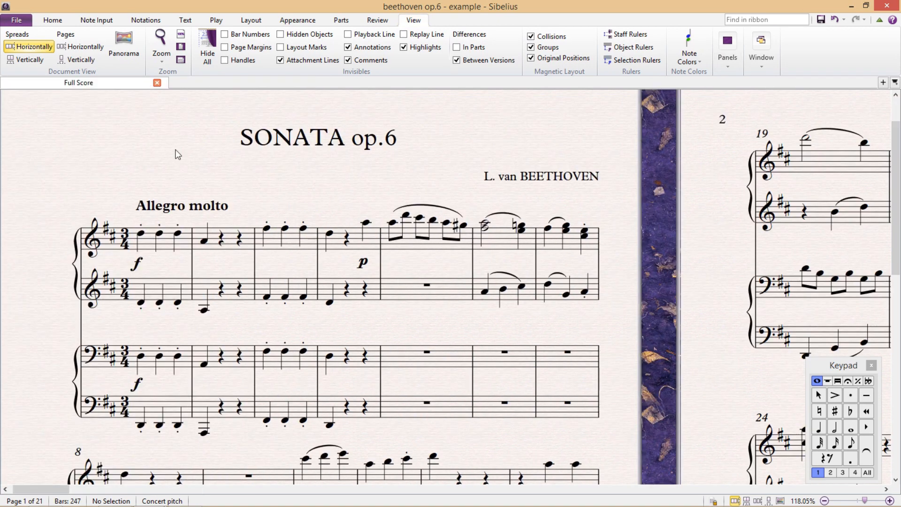
key("ctrl+alt+i")
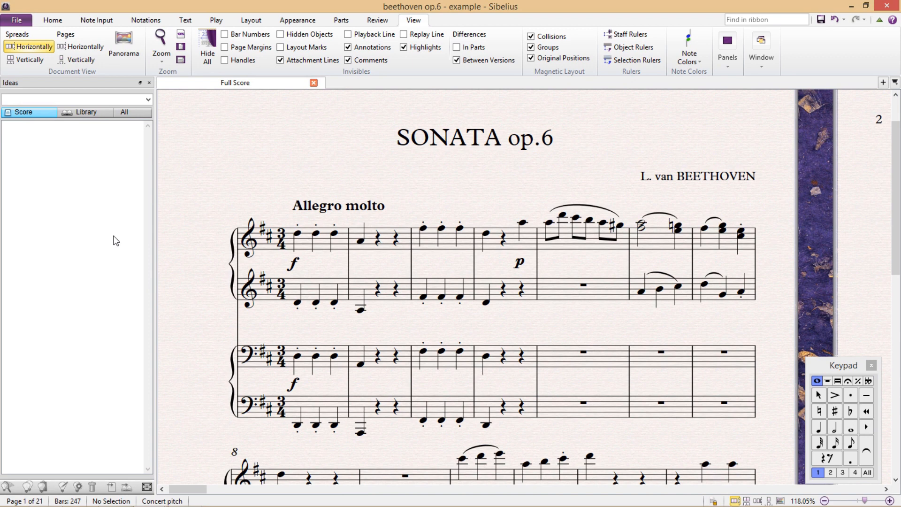
key("ctrl+comma")
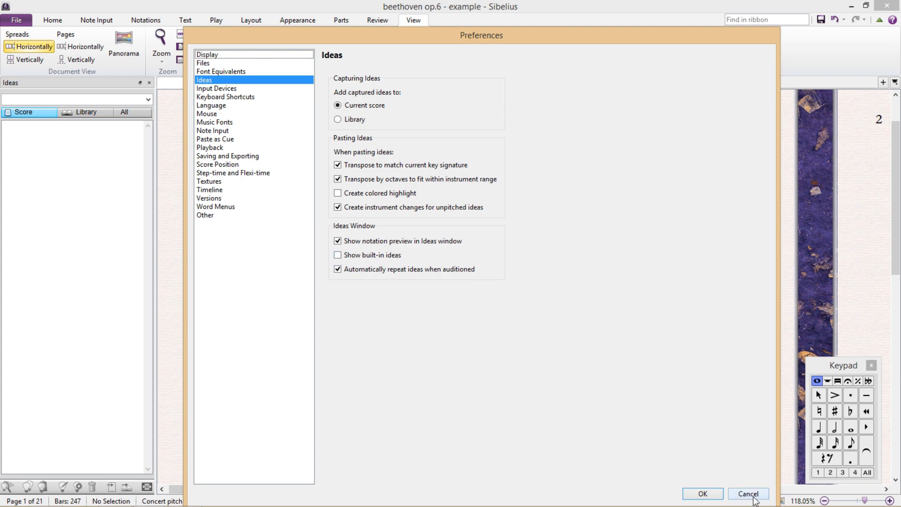
left_click(749, 494)
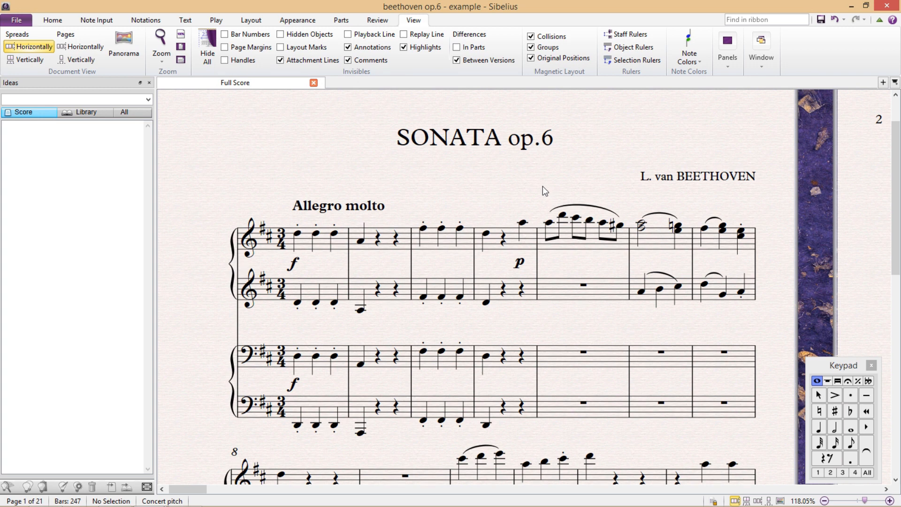
Capture the top-staff passage from bar 1, beat 1 to the first note of bar 2 as an idea.
left_click(297, 234)
left_click(365, 245, "shift")
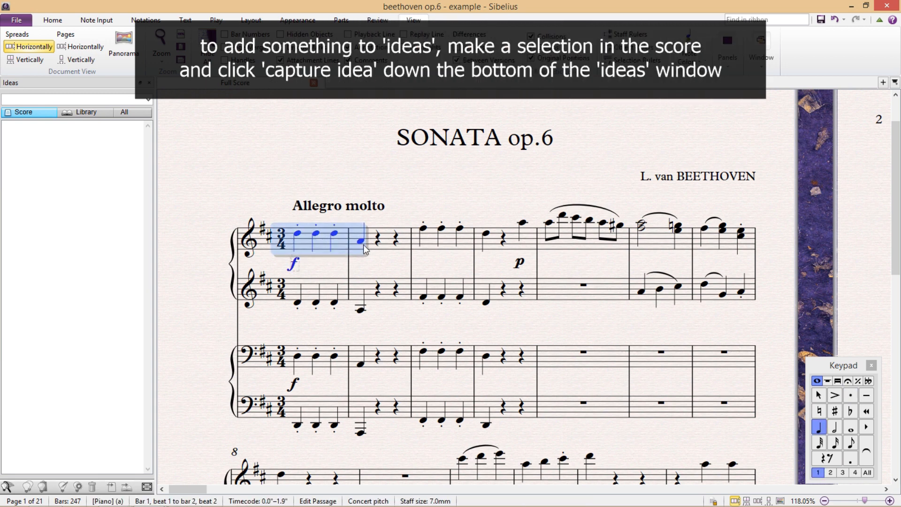
left_click(7, 487)
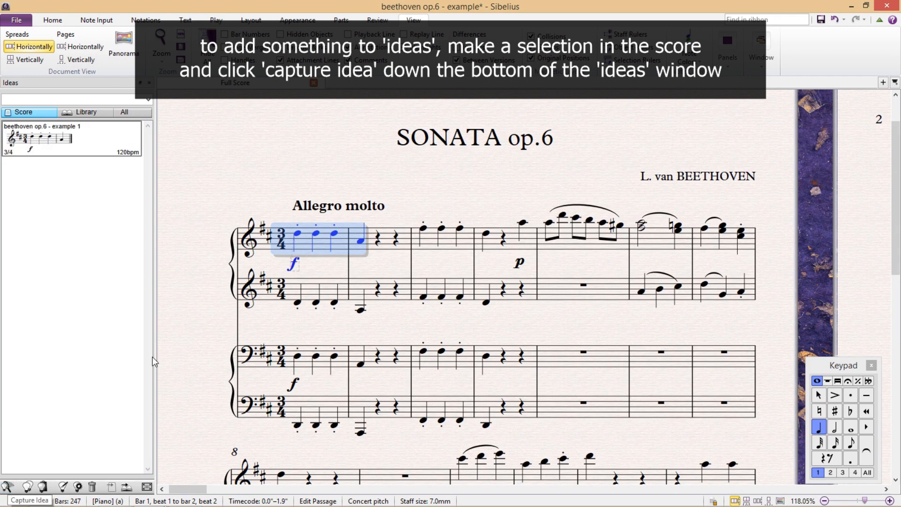
Capture two more ideas: the top-staff passage from bar 4, beat 3 to the first chord of bar 6, and bar 6 of the second staff.
left_click(523, 222)
left_click(642, 228, "shift")
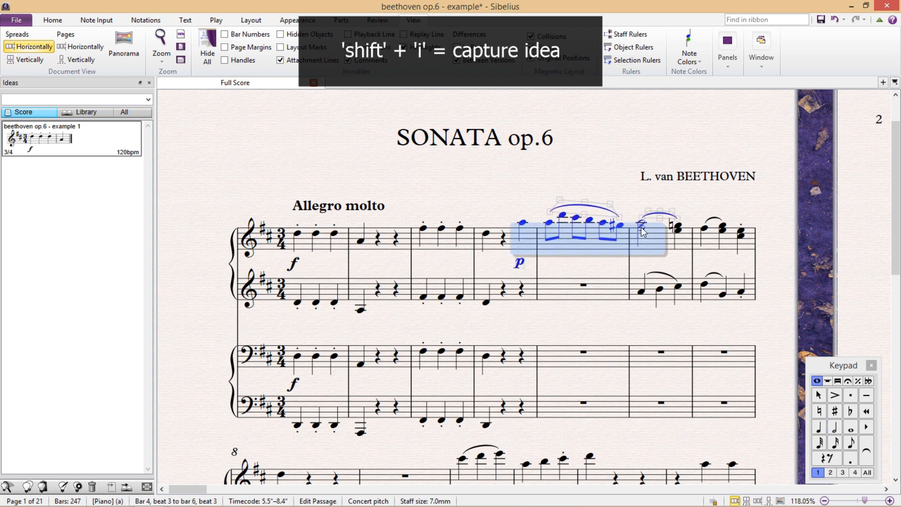
key("shift+i")
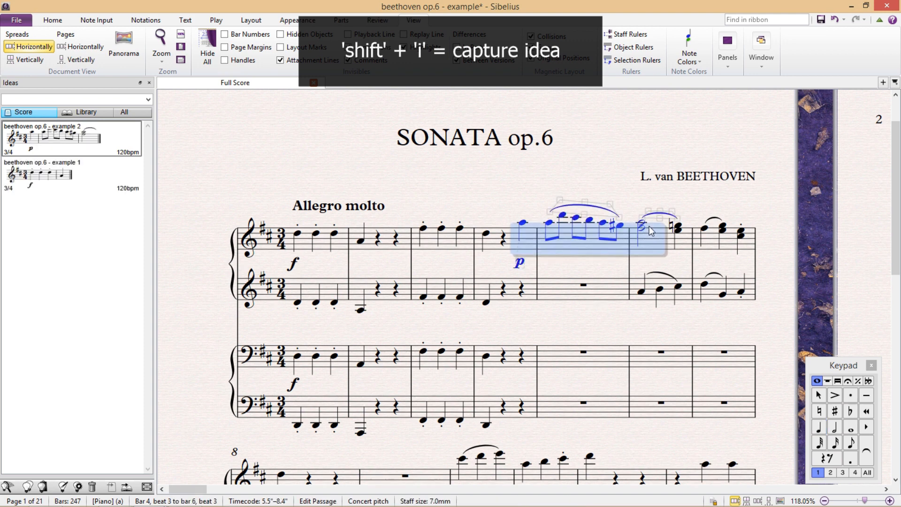
left_click(652, 283)
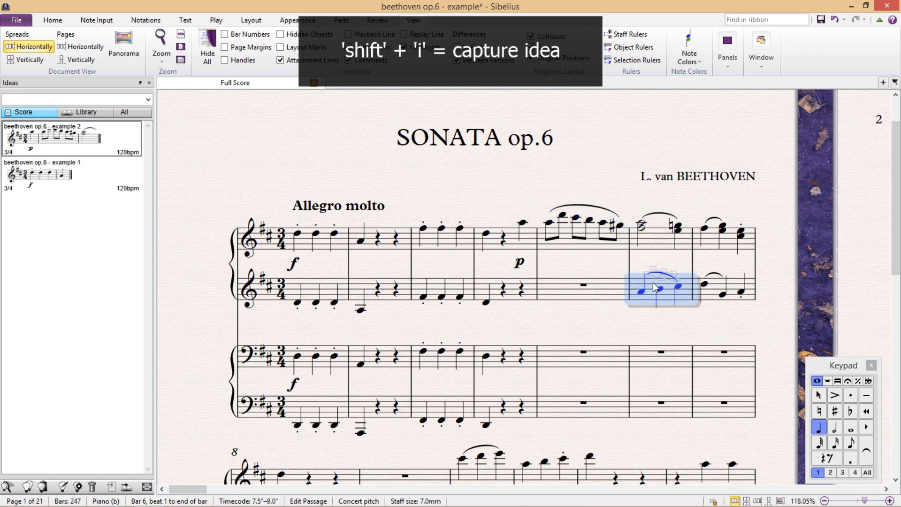
key("shift+i")
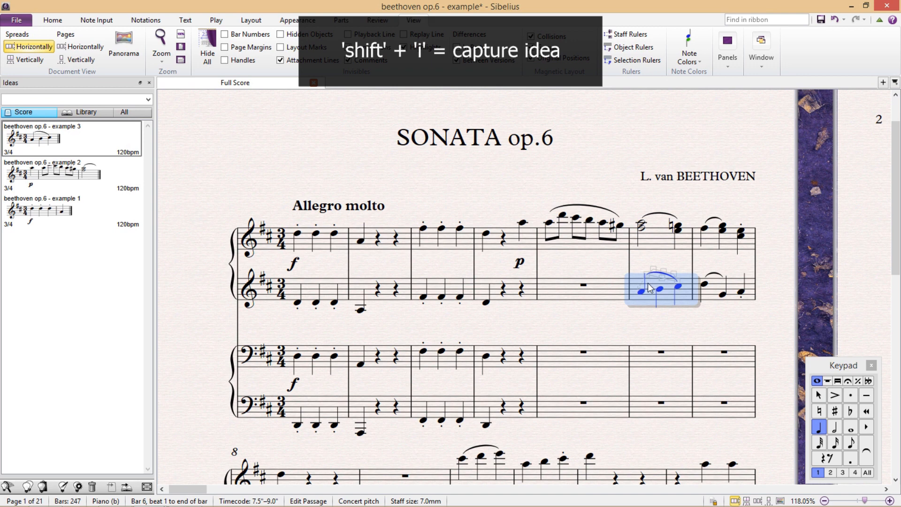
key("Escape")
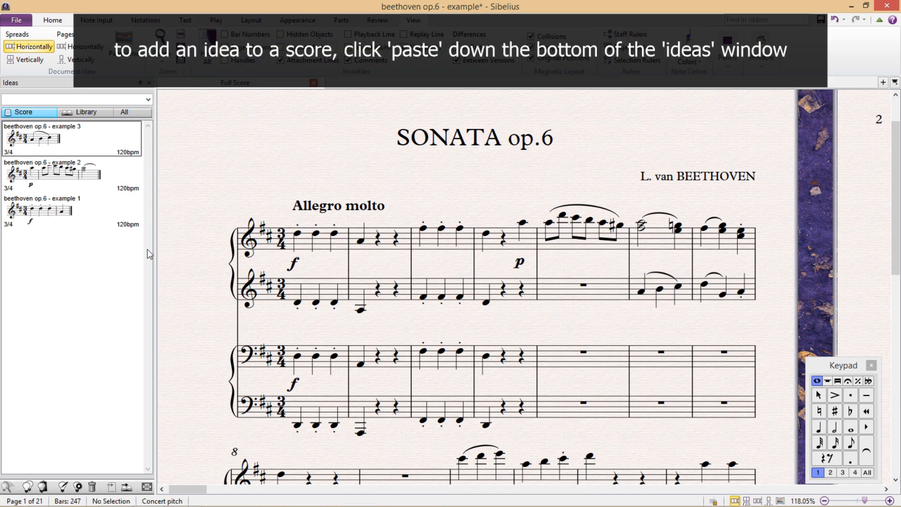
Paste the idea beethoven op.6 - example 2 into the third staff starting at bar 5.
left_click(590, 355)
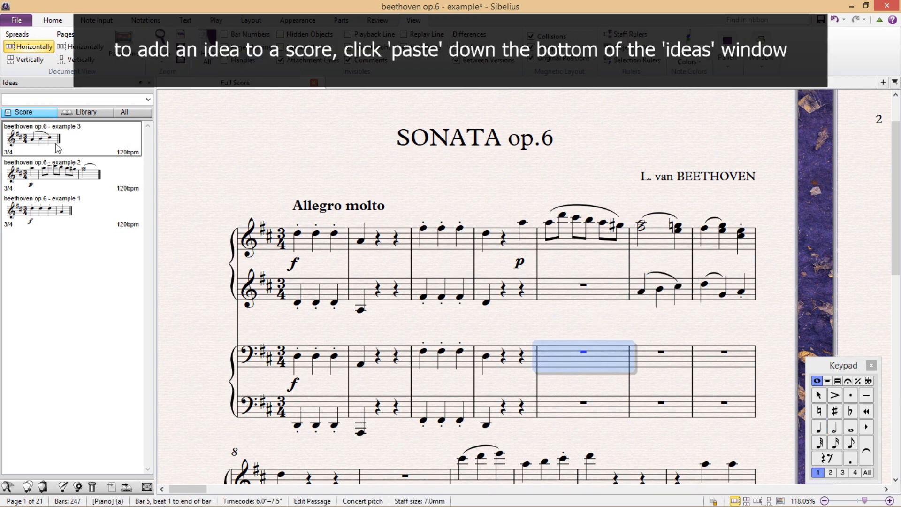
left_click(34, 177)
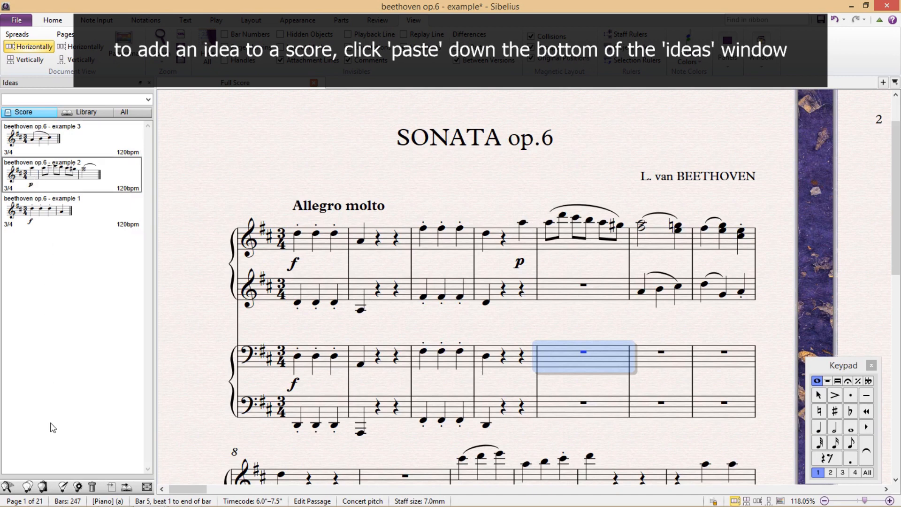
left_click(42, 487)
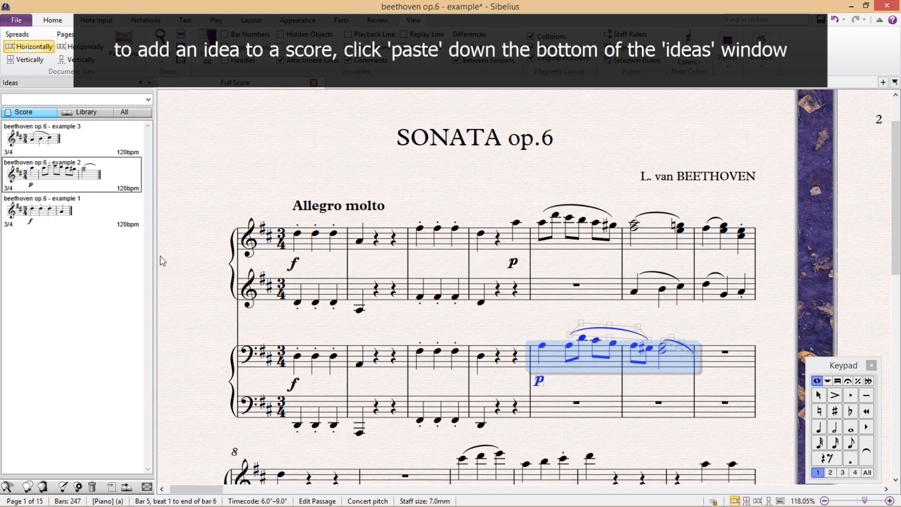
Paste the idea beethoven op.6 - example 1 into the lowest staff starting at bar 5, leaving nothing selected.
left_click(552, 410)
left_click(60, 211)
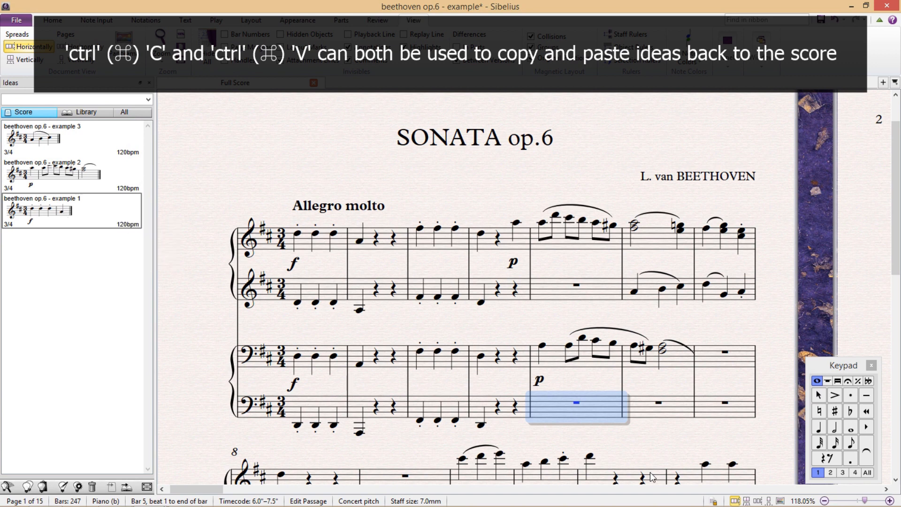
key("ctrl+v")
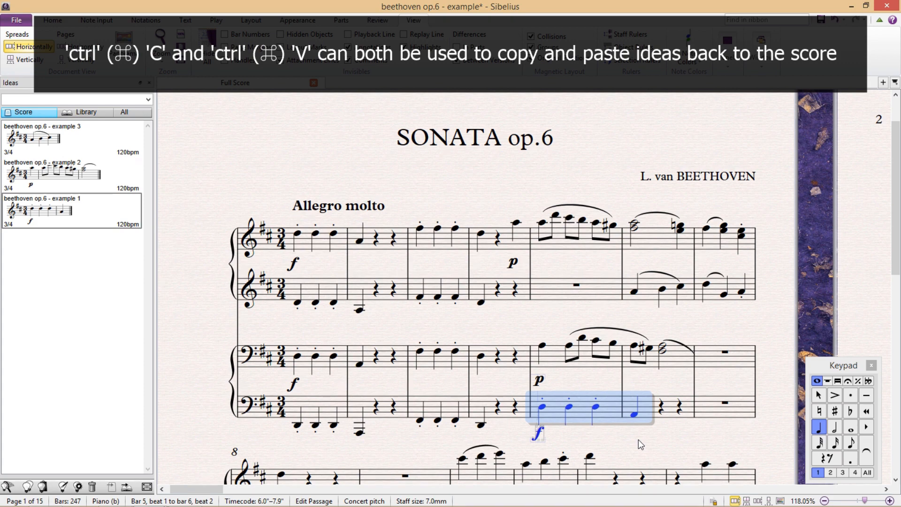
key("Escape")
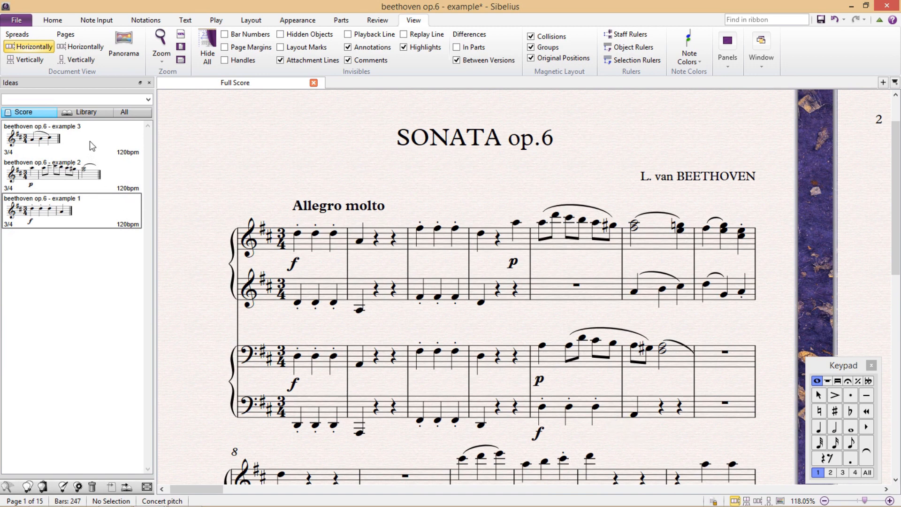
Display both score and library ideas, and add beethoven op.6 - example 3 and beethoven op.6 - example 2 to the library.
mouse_move(91, 142)
left_click(103, 115)
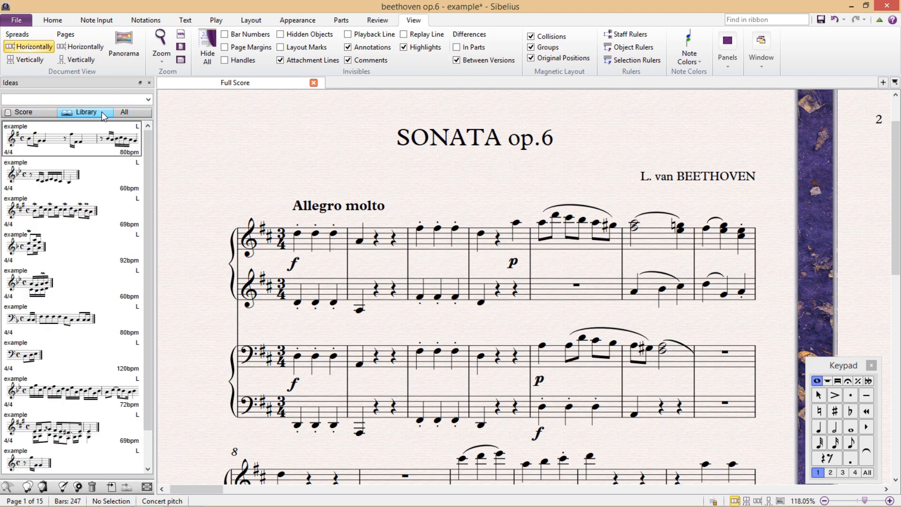
left_click(137, 114)
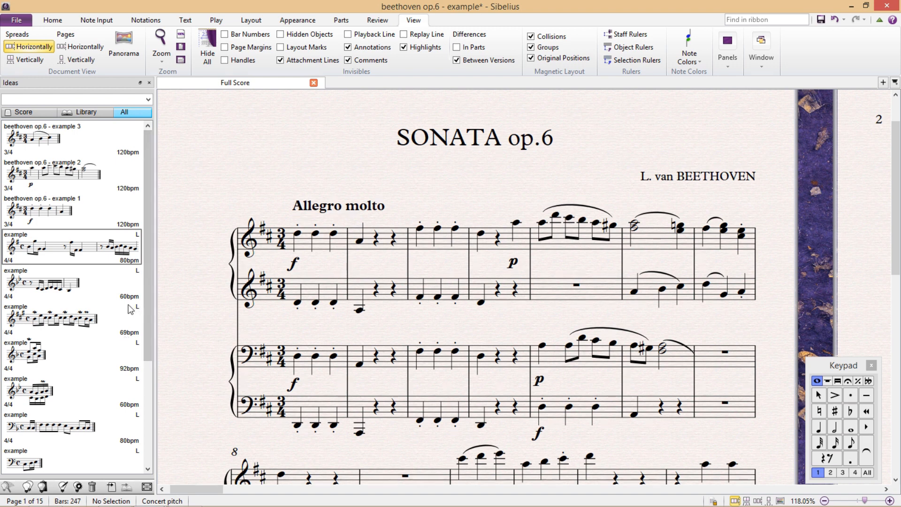
left_click(48, 141)
mouse_move(48, 141)
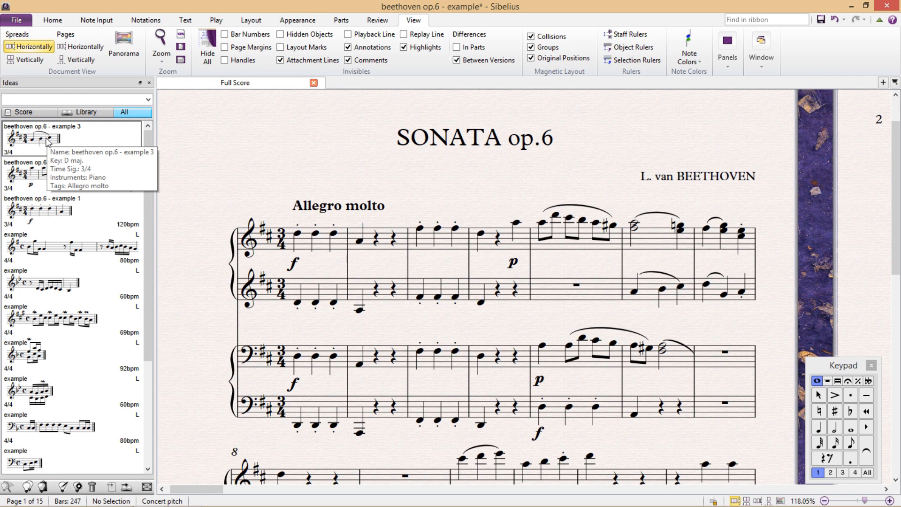
left_click(126, 488)
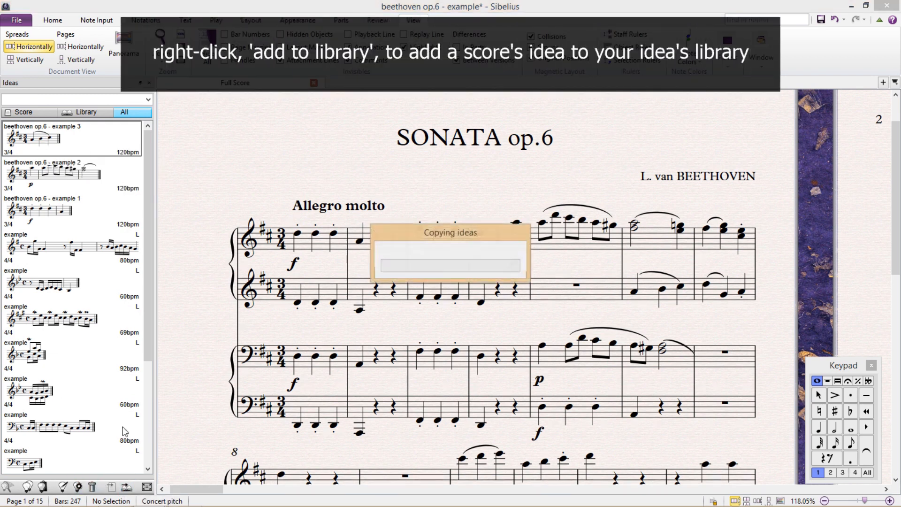
right_click(56, 210)
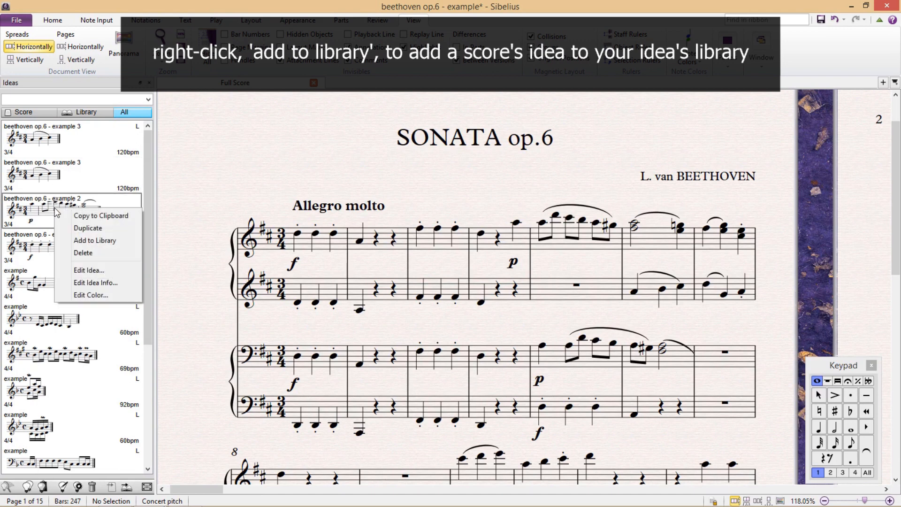
left_click(100, 238)
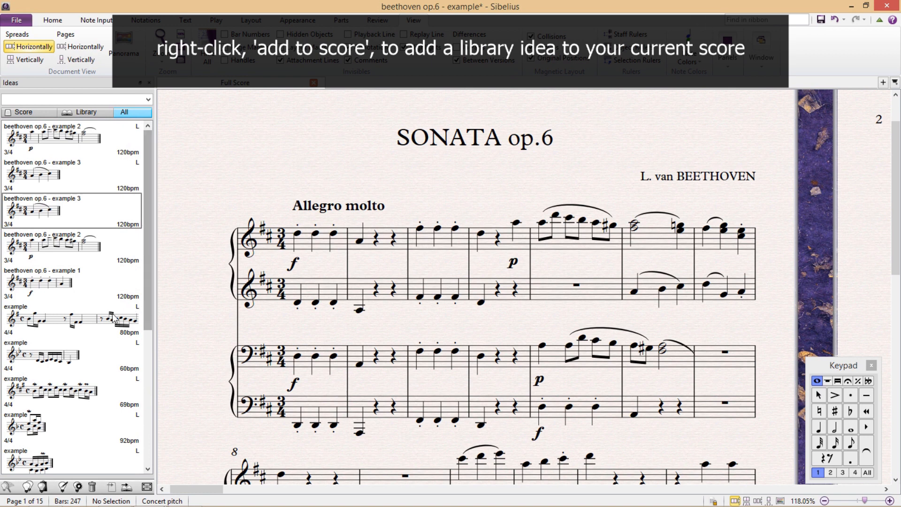
Add the 4/4, 80bpm library idea named example to the score ideas and list only the score's ideas.
right_click(60, 321)
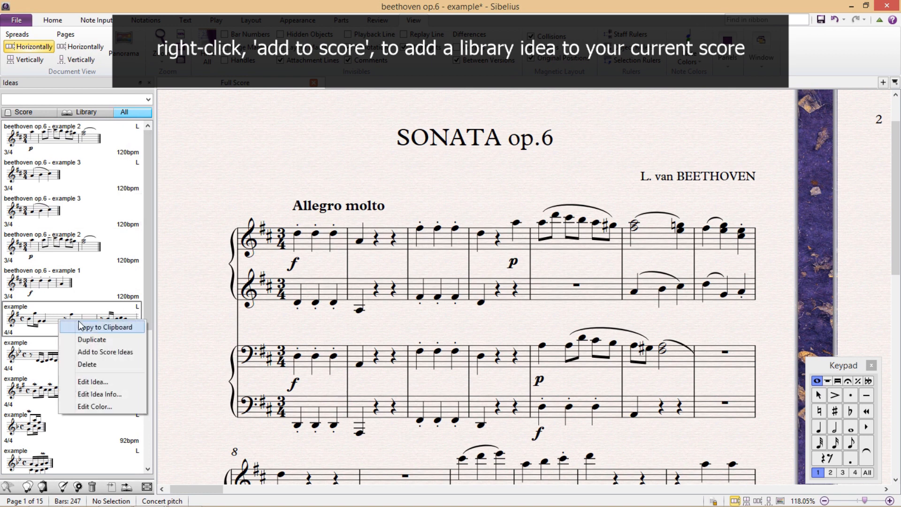
left_click(136, 355)
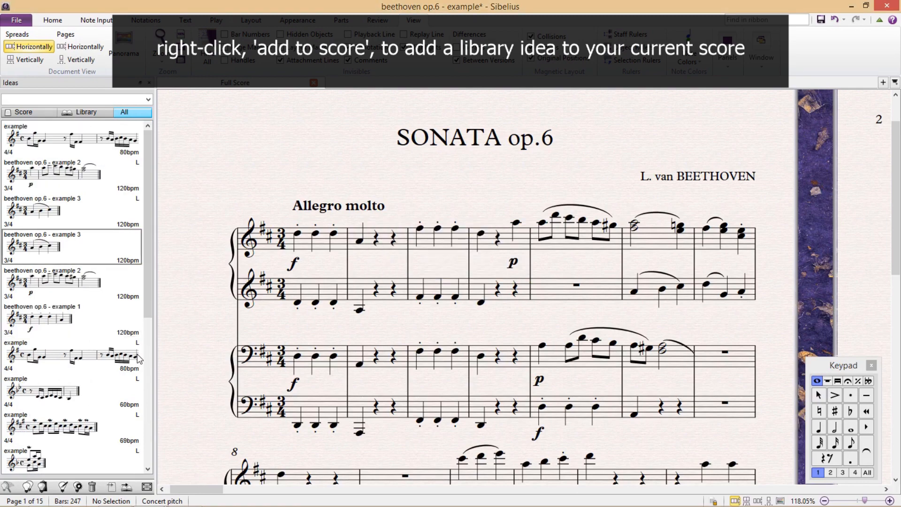
left_click(35, 113)
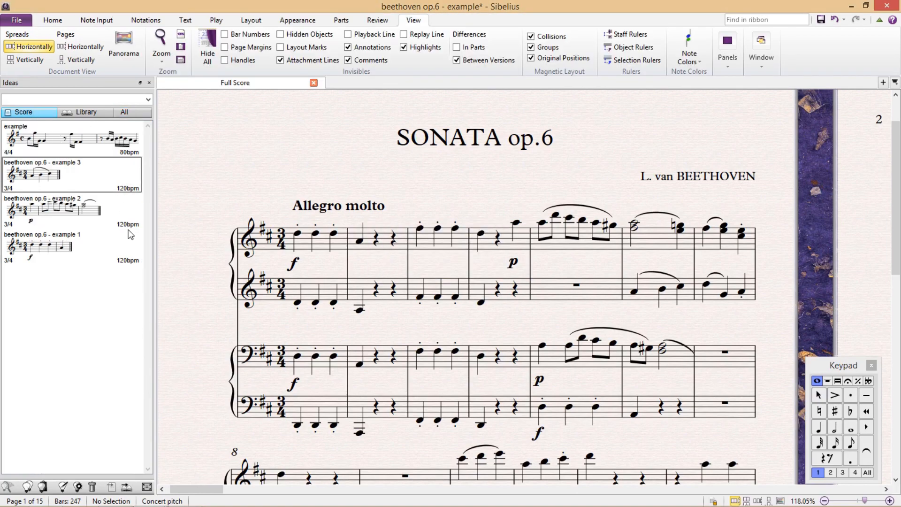
In the score idea named example, raise the top-staff notes on beats 2 and 4 of bar 1 by an octave and save the idea.
mouse_move(131, 234)
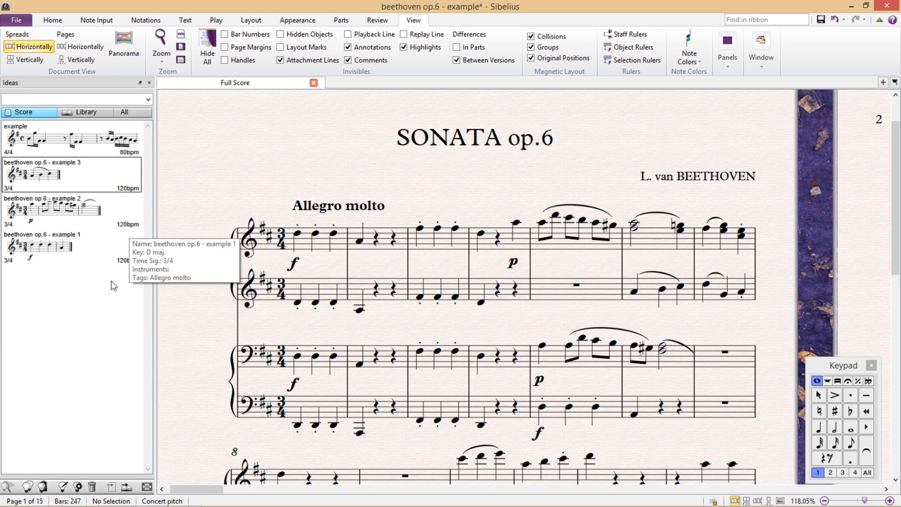
double_click(77, 141)
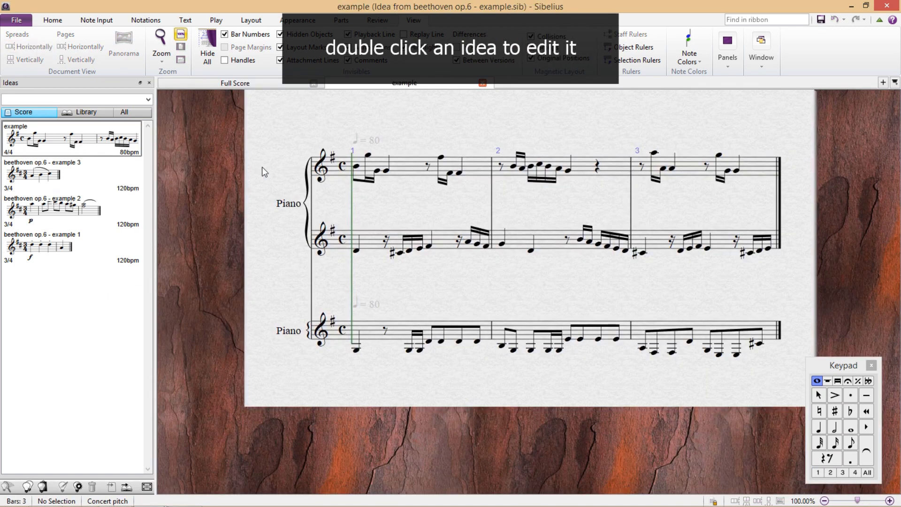
left_click_drag(275, 168, 225, 202)
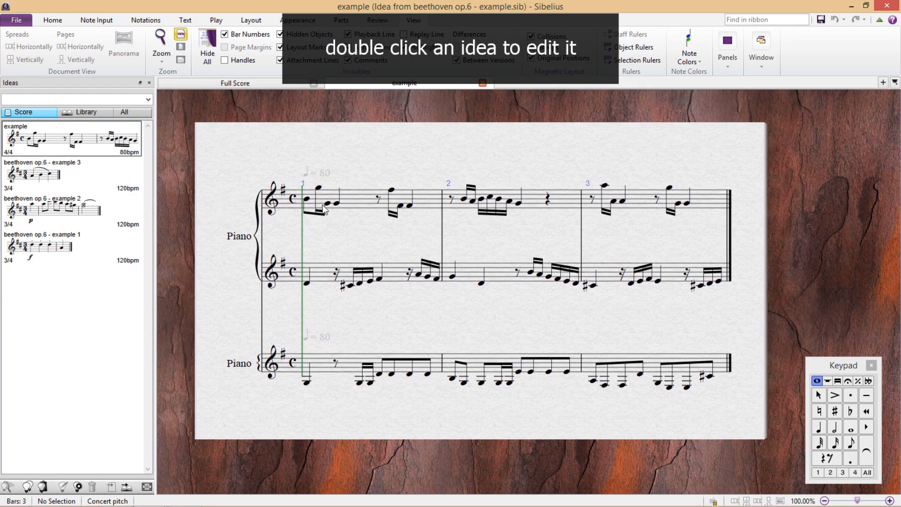
left_click(337, 204)
key("ctrl+Up")
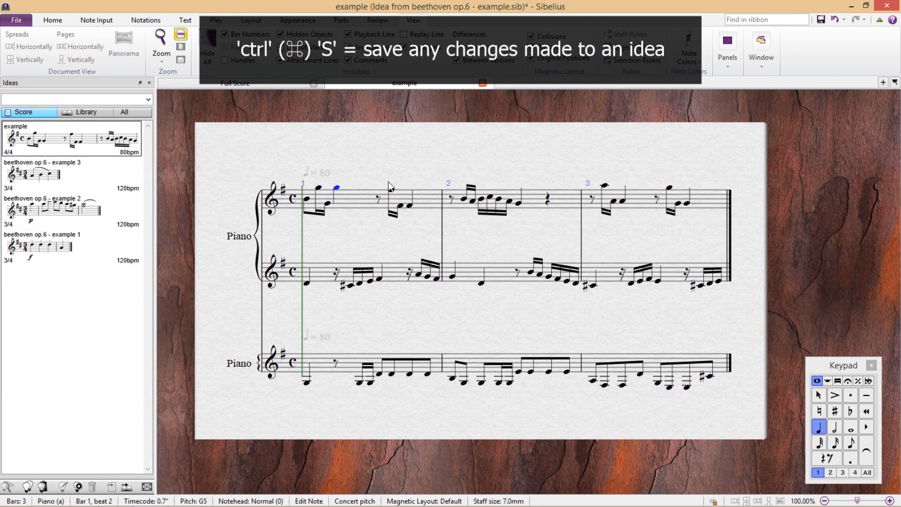
left_click(408, 206)
key("ctrl+Up")
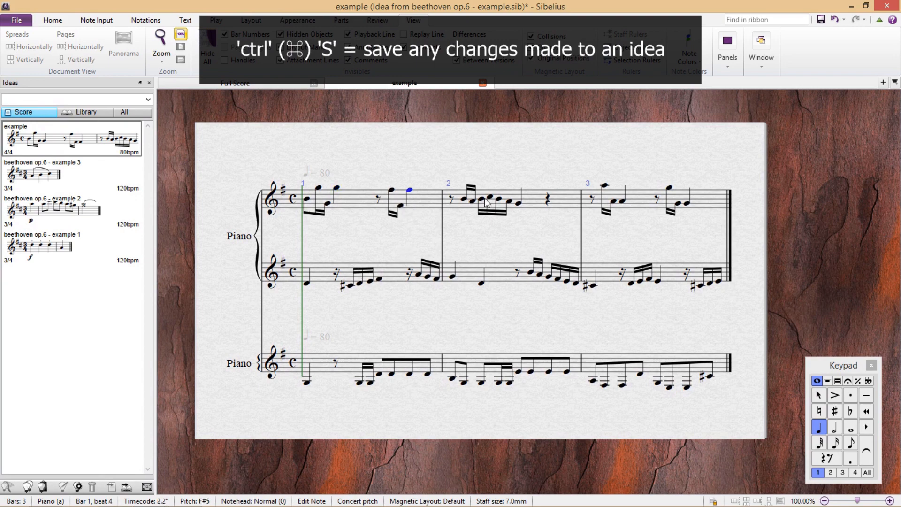
key("ctrl+s")
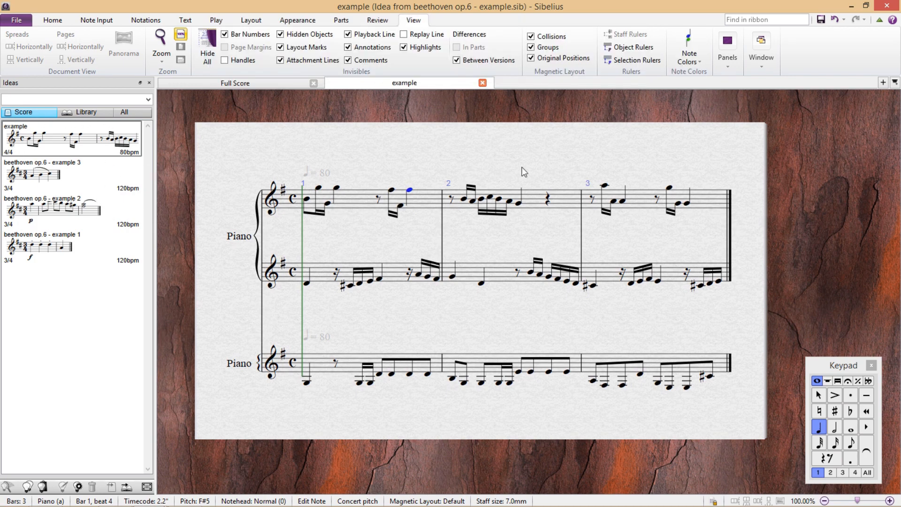
In the idea named example, raise the whole of bar 2 in the top staff by an octave and save the idea.
left_click(521, 193)
key("ctrl+Up")
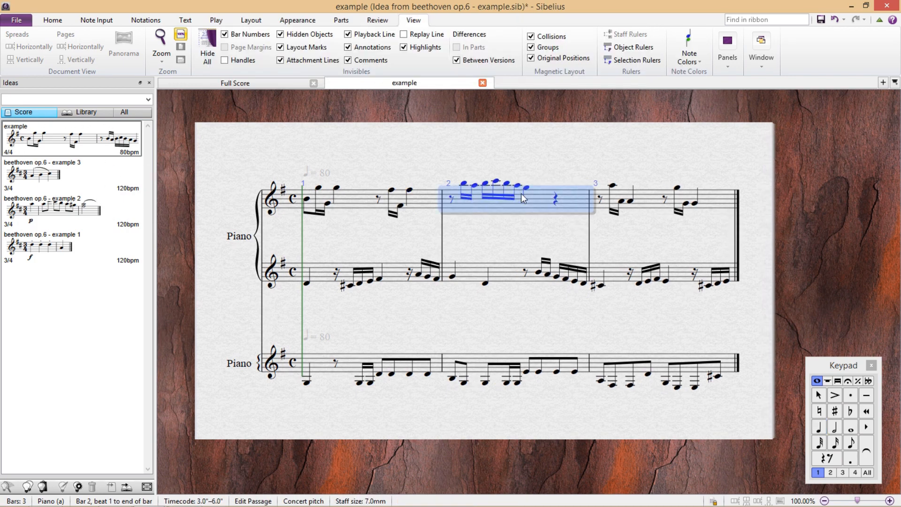
key("ctrl+s")
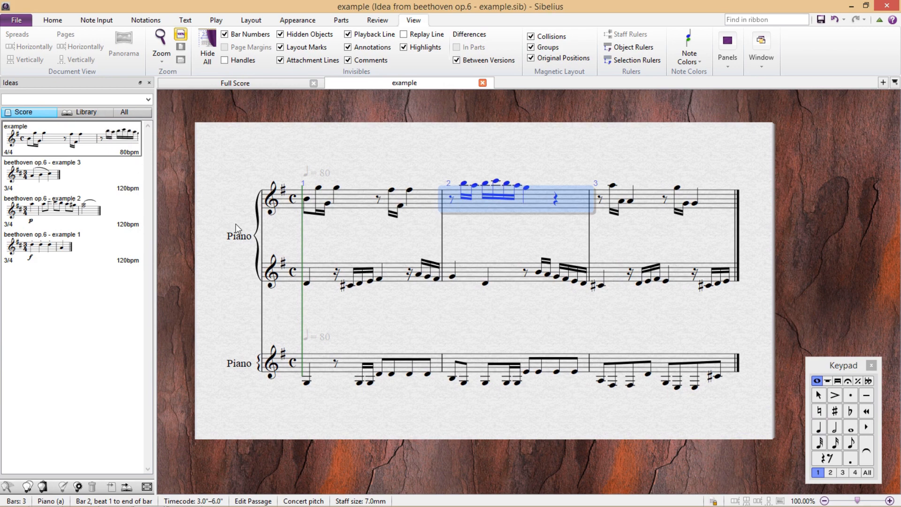
Return to the full score and duplicate the score idea named example, leaving nothing selected in the music.
left_click(277, 87)
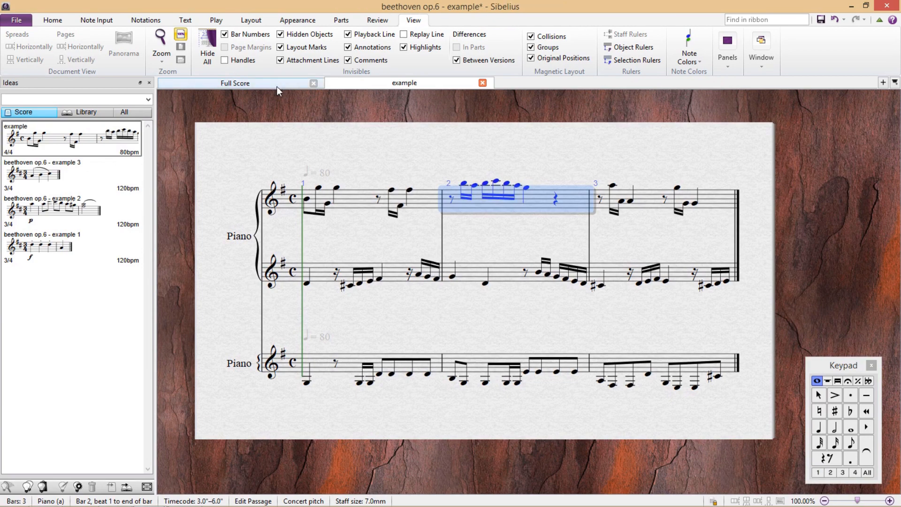
right_click(96, 134)
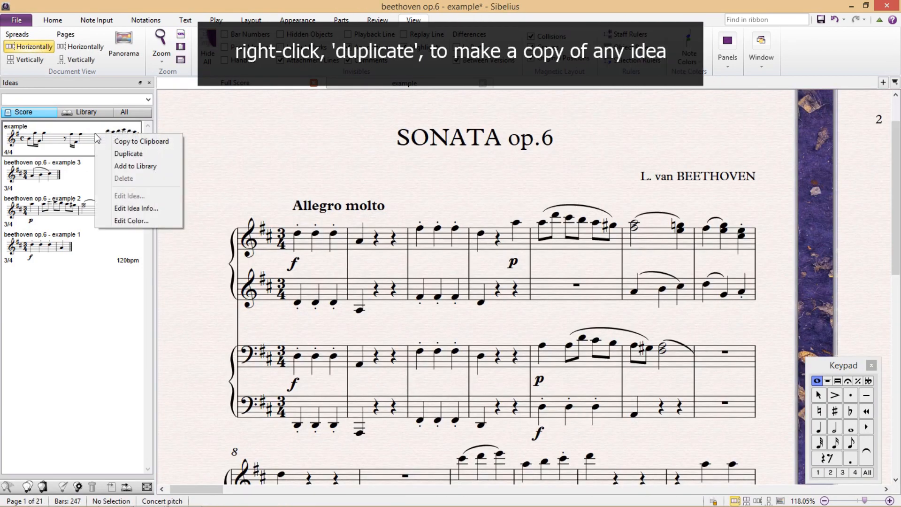
left_click(148, 152)
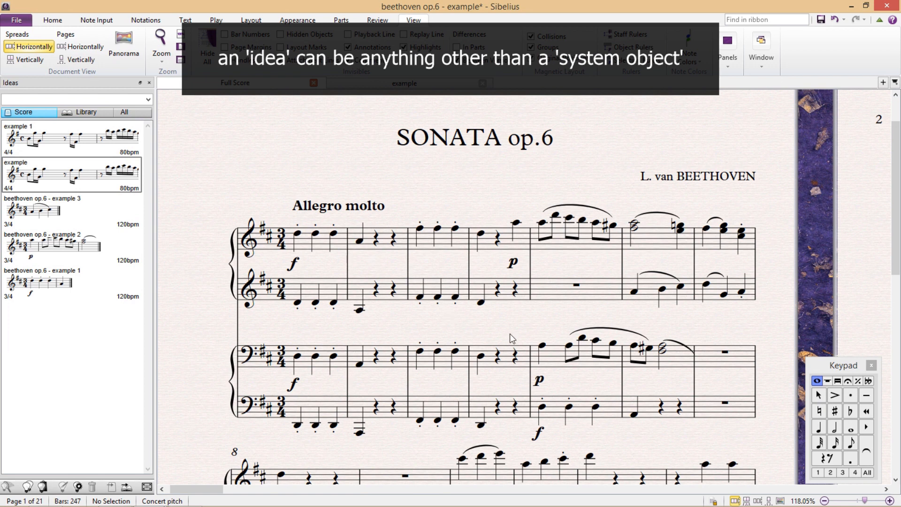
left_click(373, 207)
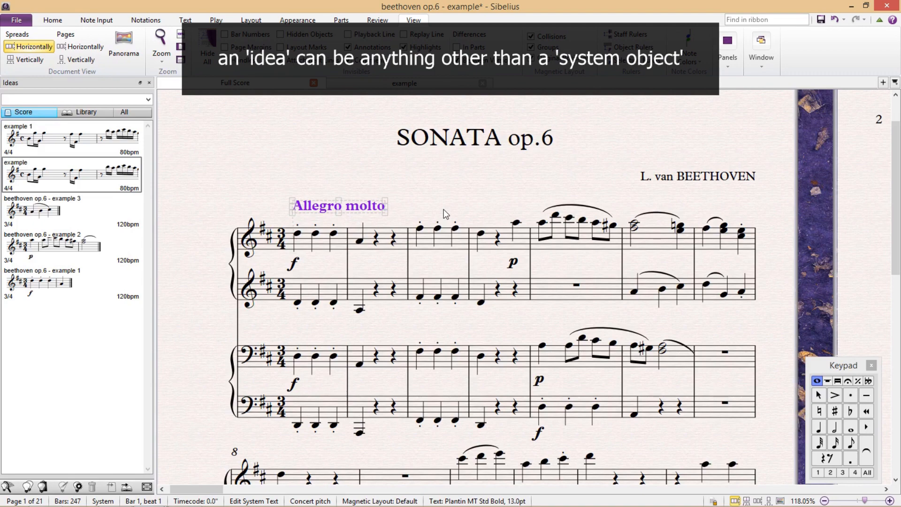
key("Escape")
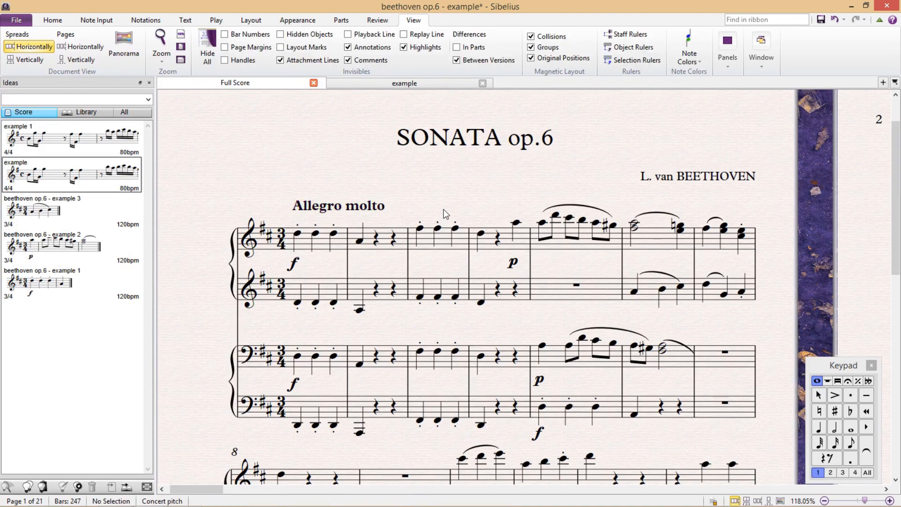
Capture only the dynamics and hairpins of the top staff in bars 14 to 16 as a new idea.
left_click_drag(571, 320, 556, 241)
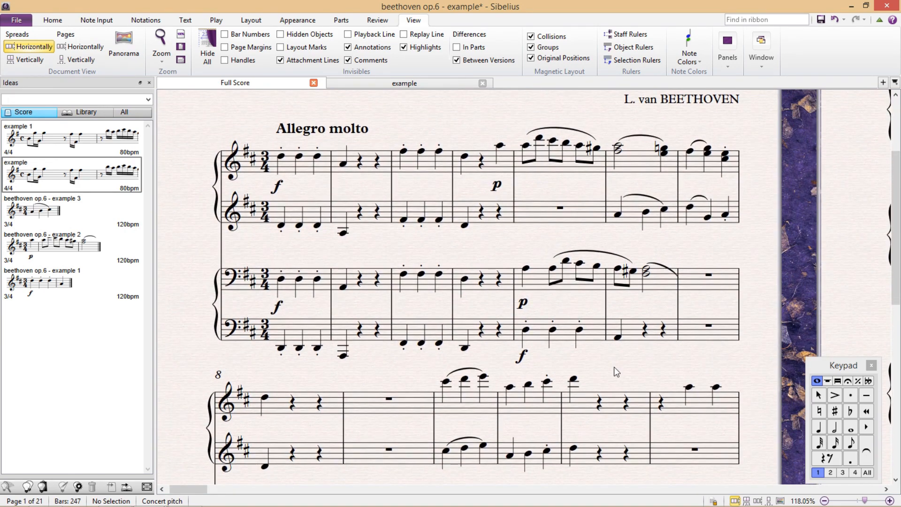
left_click_drag(613, 371, 603, 277)
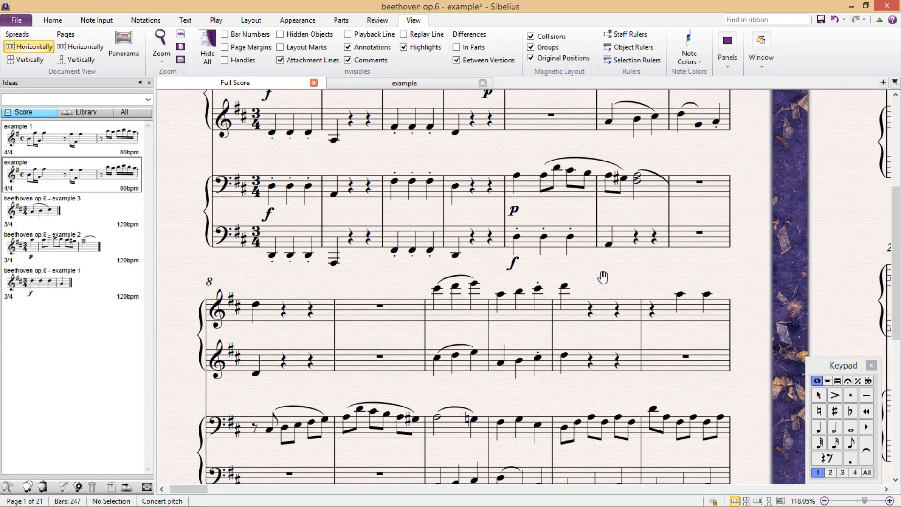
left_click_drag(585, 388, 572, 293)
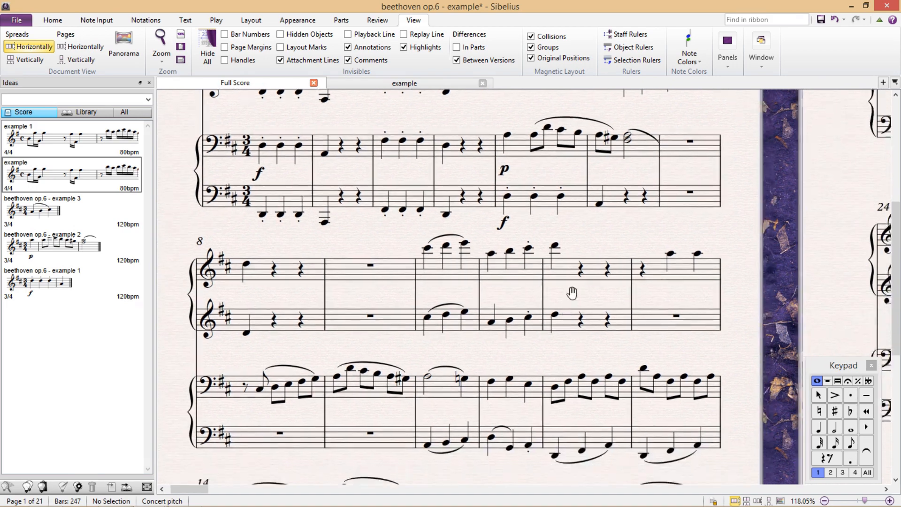
scroll(572, 293, "down", 5)
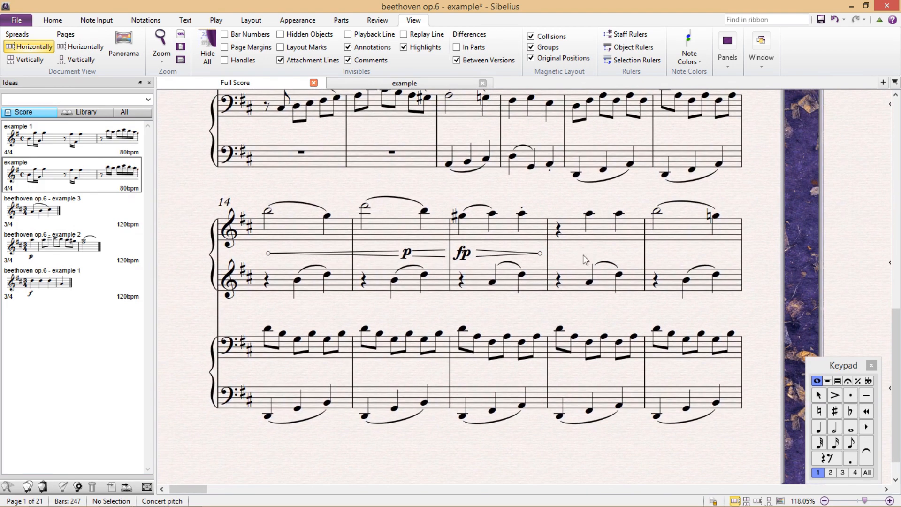
scroll(525, 267, "up", 2)
left_click_drag(571, 239, 628, 237)
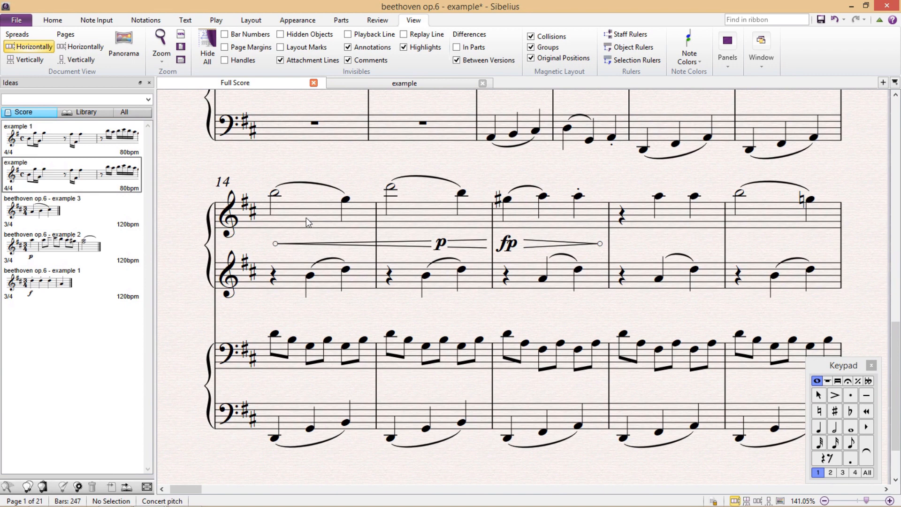
left_click_drag(307, 218, 507, 241)
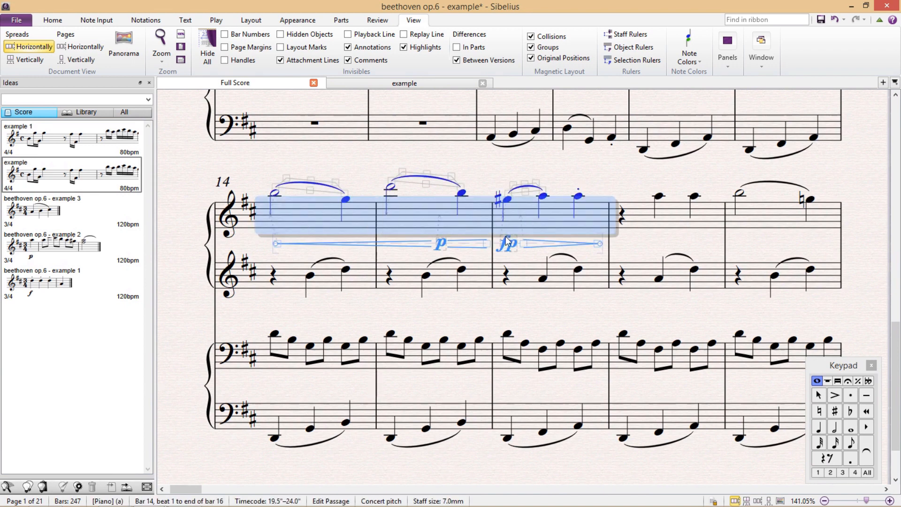
key("ctrl+shift+alt+d")
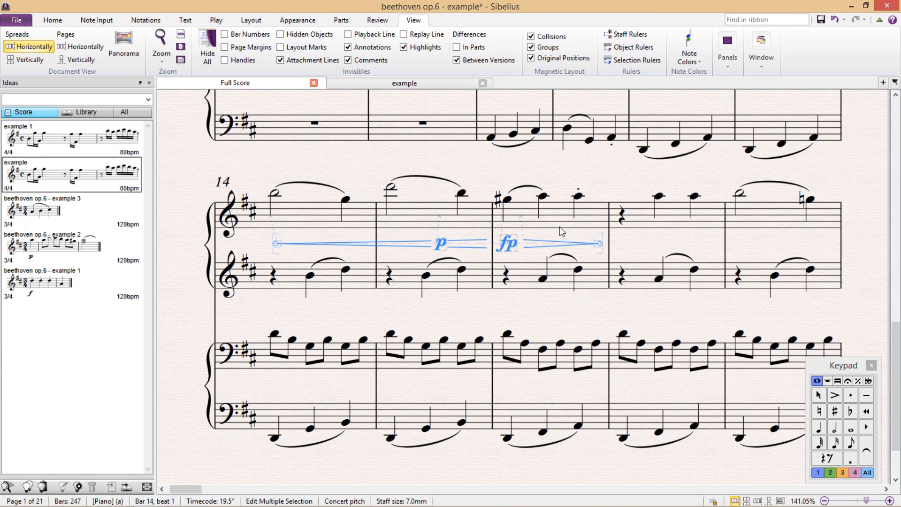
scroll(627, 258, "down", 1)
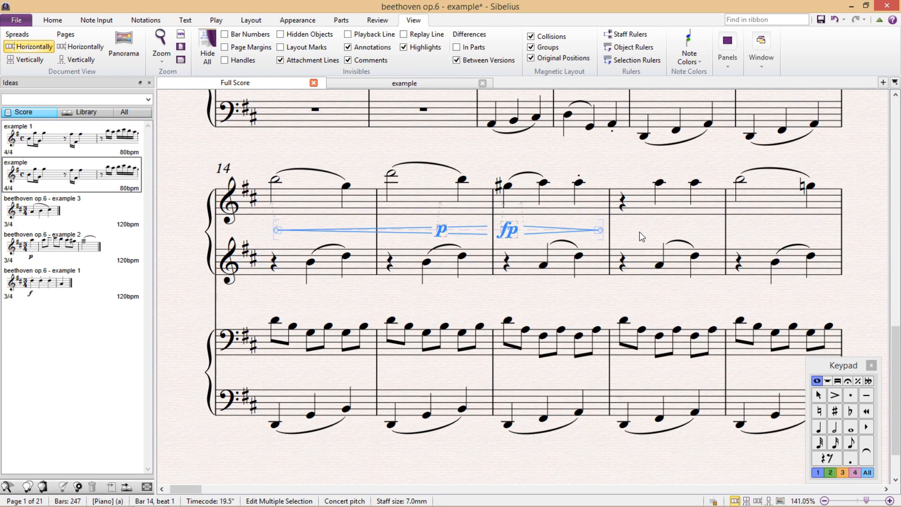
key("shift+i")
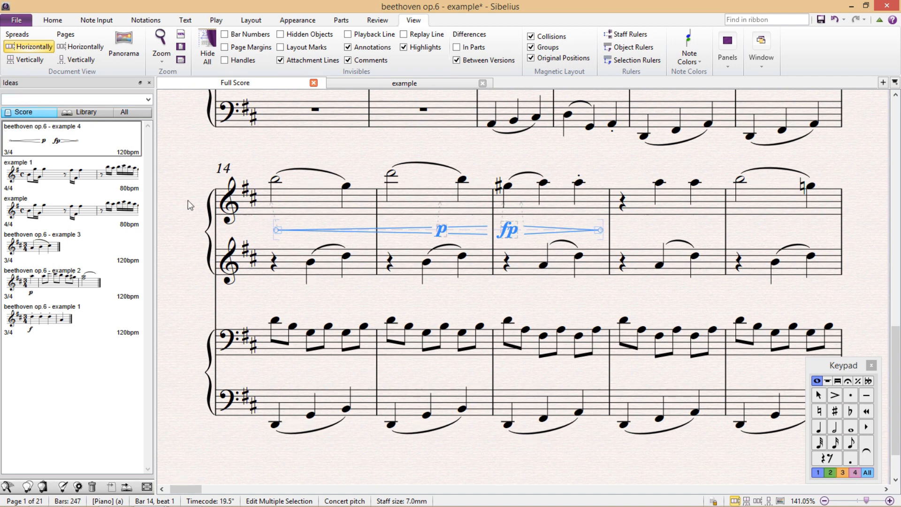
Paste the captured dynamics idea into each of the three lower staves starting at bar 14, leaving nothing selected.
left_click(291, 265)
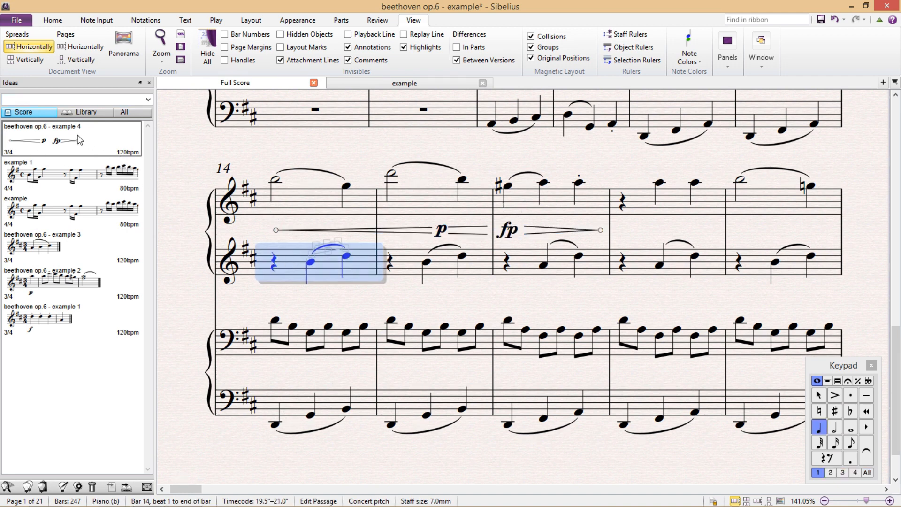
key("ctrl+v")
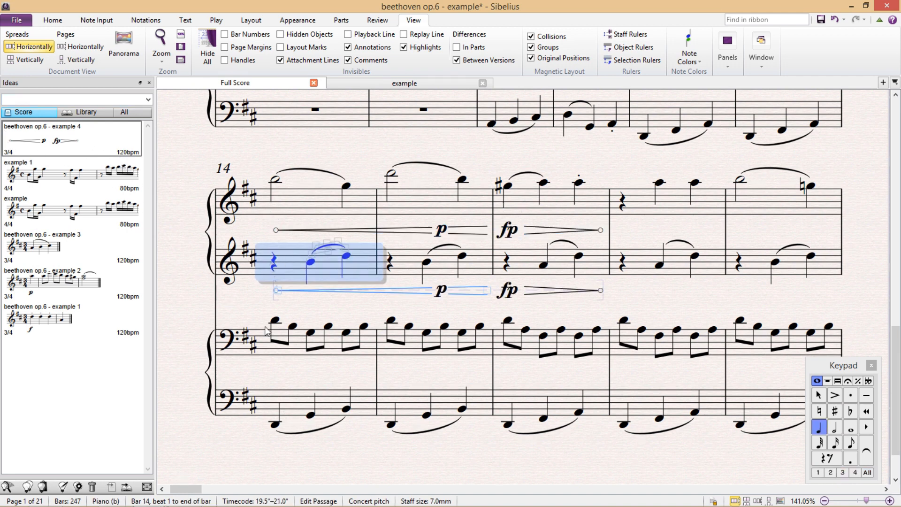
left_click(302, 351)
key("ctrl+v")
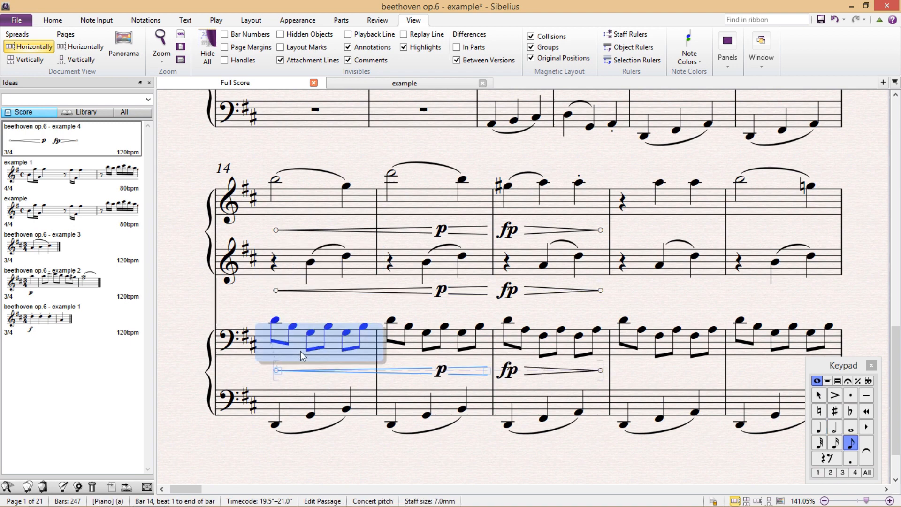
left_click(308, 401)
key("ctrl+v")
key("Escape")
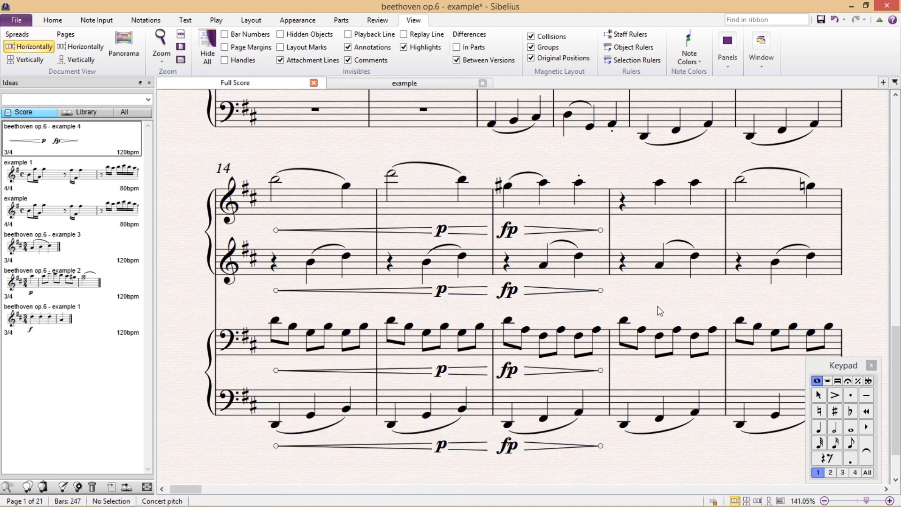
Rename the idea beethoven op.6 - example 4 as Dynamic and give it the light green colour #e2ffd5.
left_click_drag(655, 311, 675, 290)
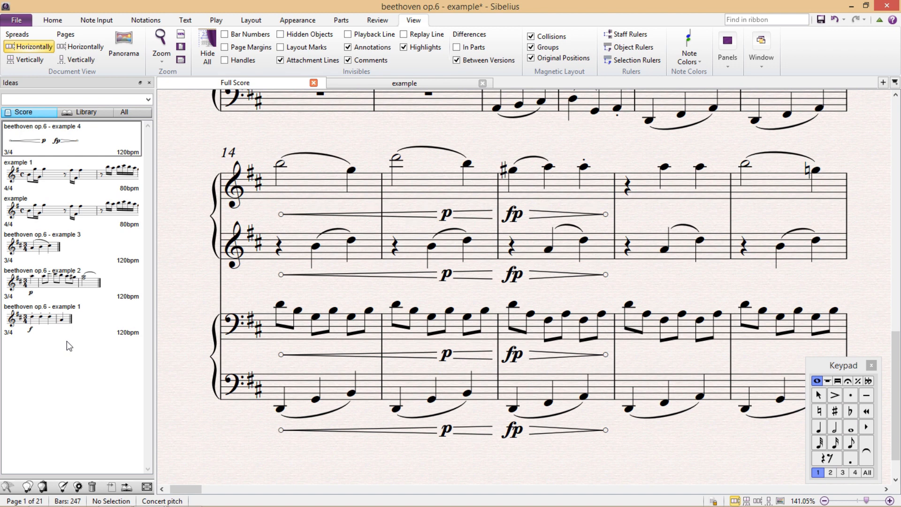
right_click(100, 137)
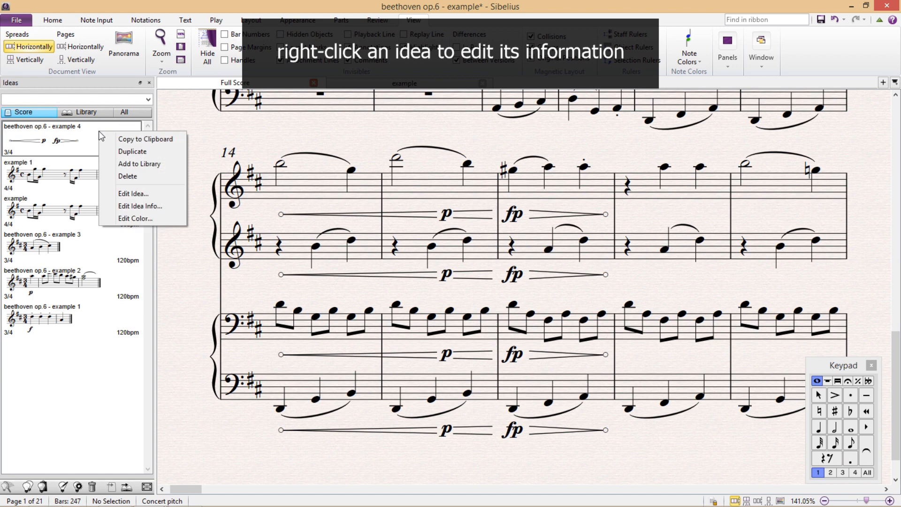
left_click(168, 207)
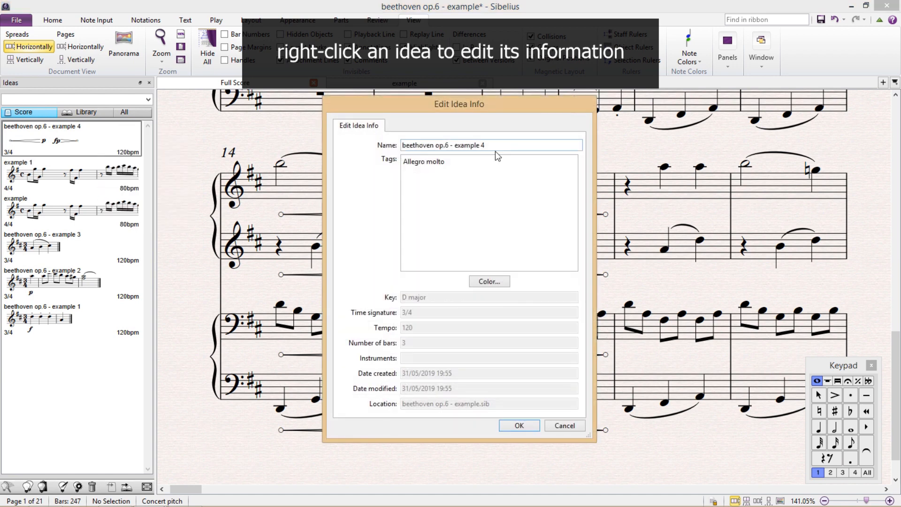
key("ctrl+a")
type("Dynamic")
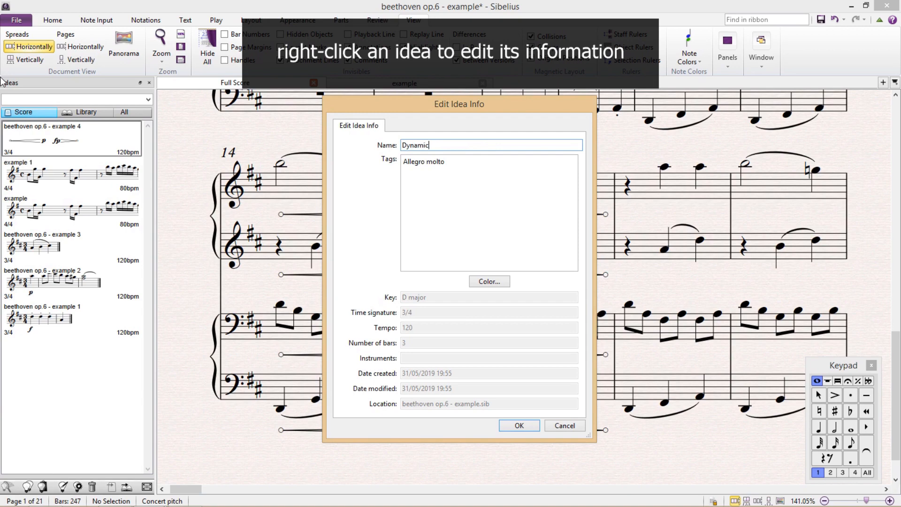
left_click(492, 282)
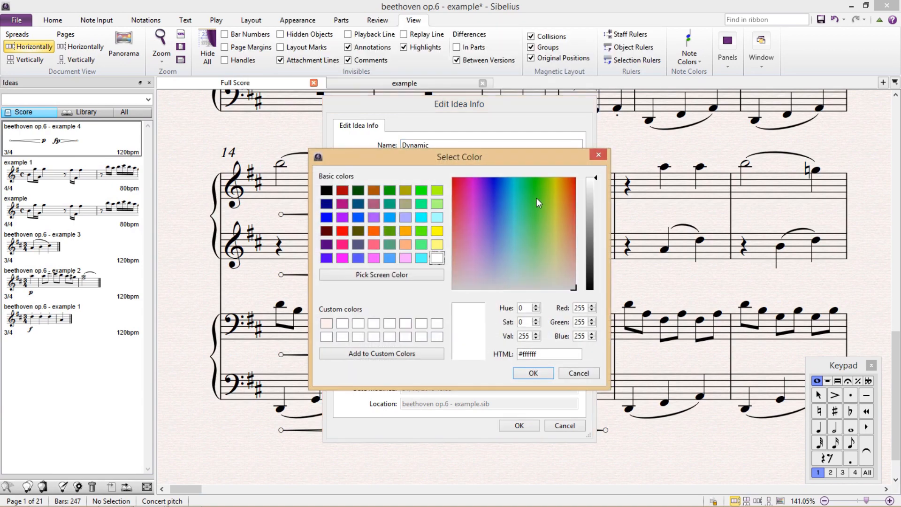
left_click_drag(538, 203, 540, 271)
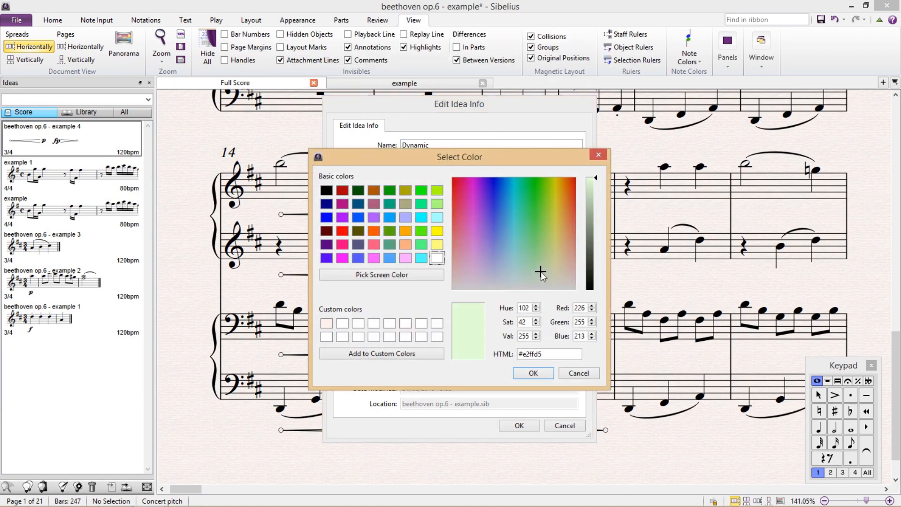
left_click(545, 374)
left_click(525, 427)
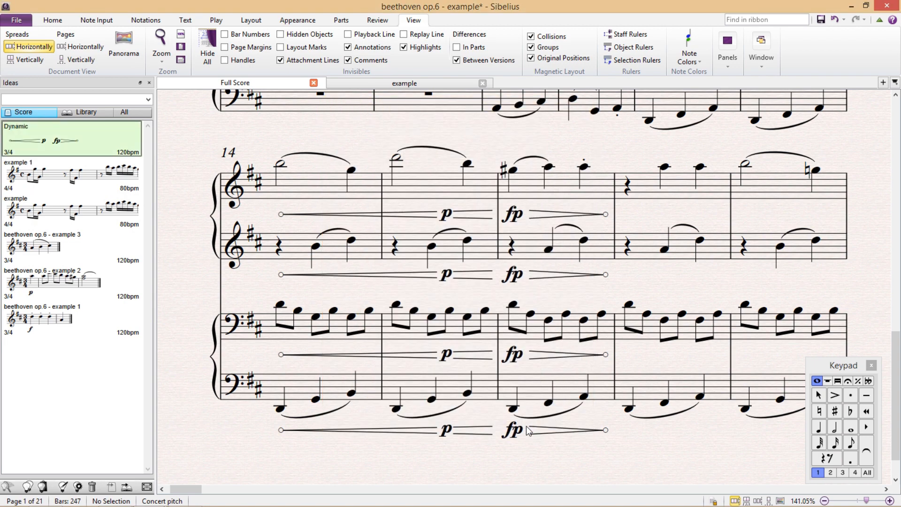
Give the score idea named example the pale pink colour #ffe0e1.
left_click(55, 174)
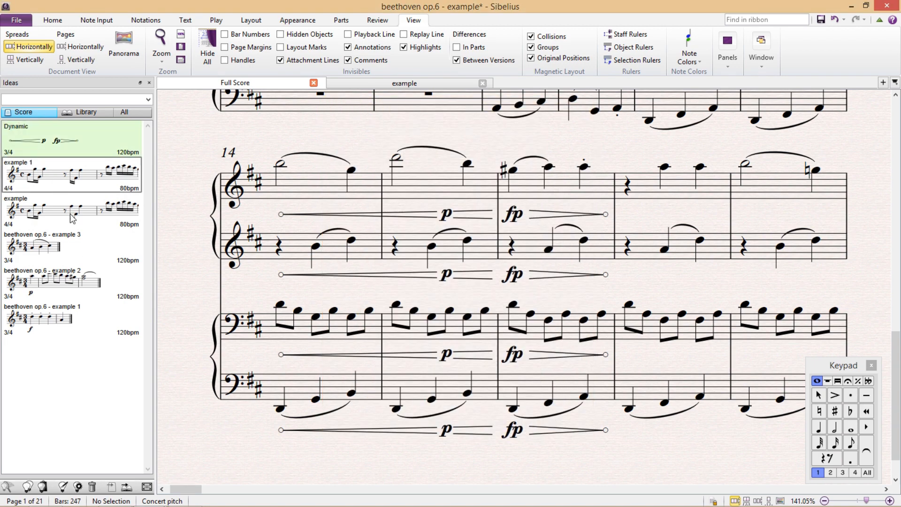
left_click(72, 217)
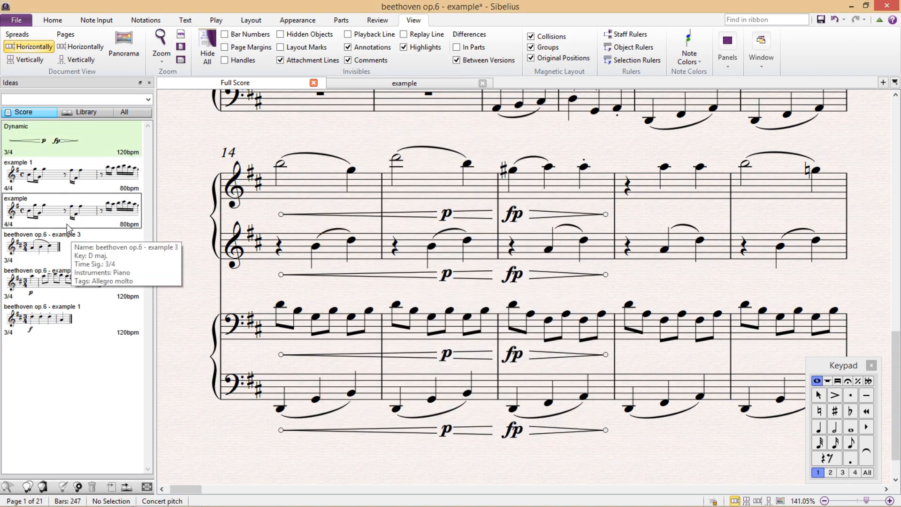
right_click(66, 218)
left_click(139, 295)
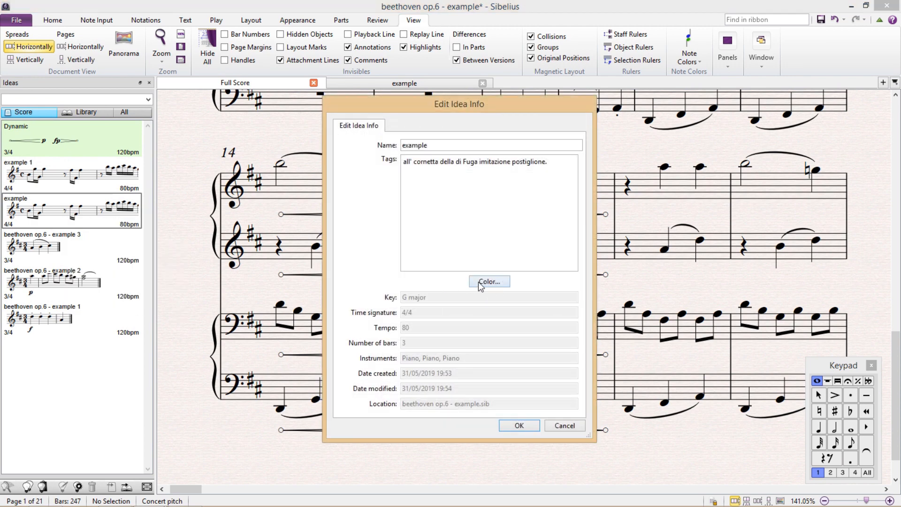
left_click(478, 282)
left_click_drag(478, 281, 443, 277)
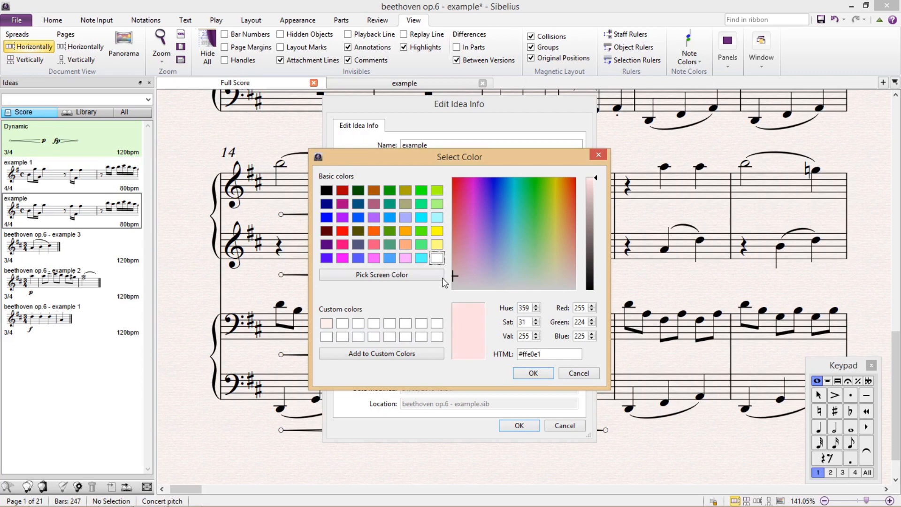
left_click(537, 372)
left_click(520, 426)
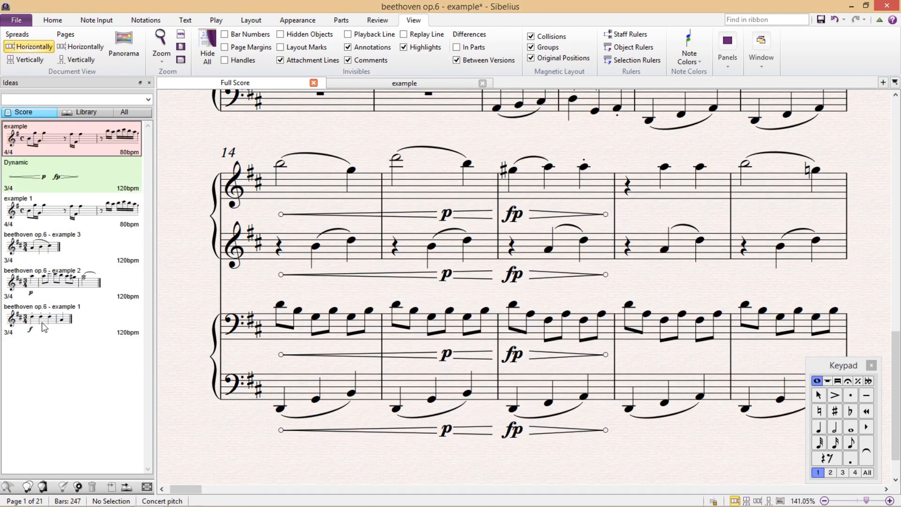